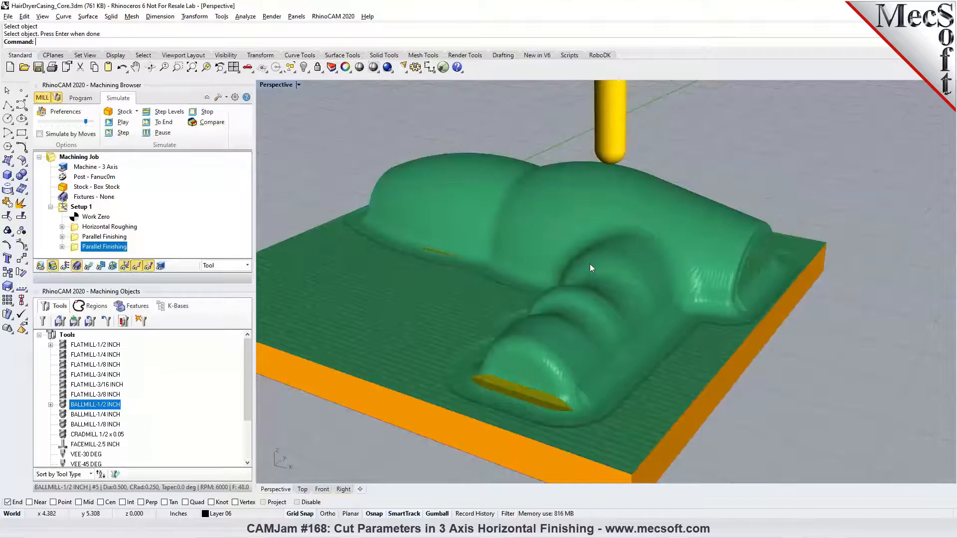
- Create a 3 axis Horizontal Finishing operation that uses the BALLMILL-1/4 INCH tool
click(77, 99)
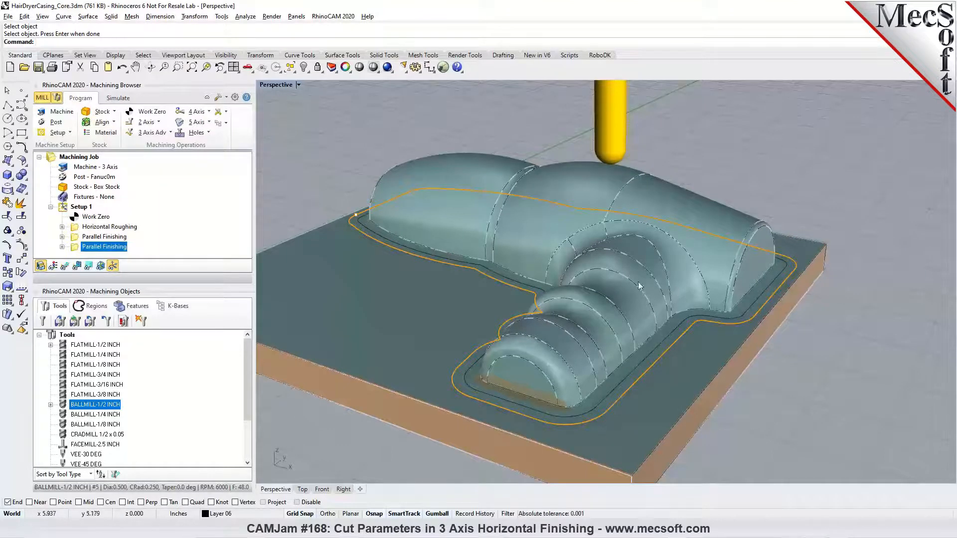
click(171, 134)
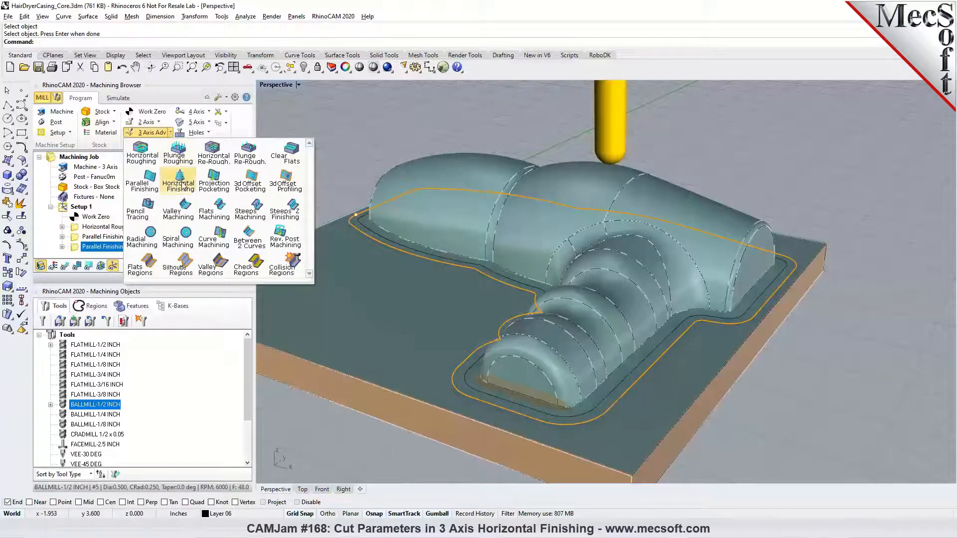
click(181, 192)
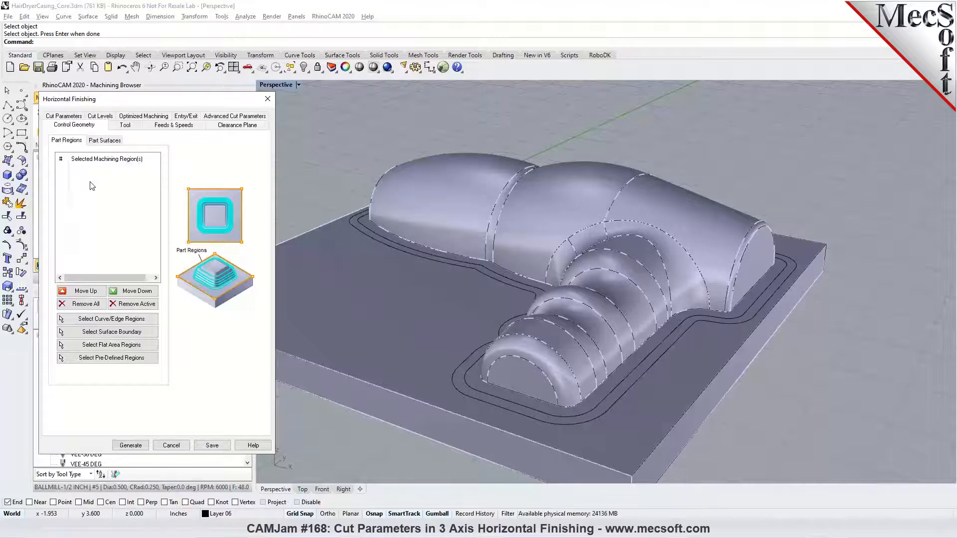
click(126, 126)
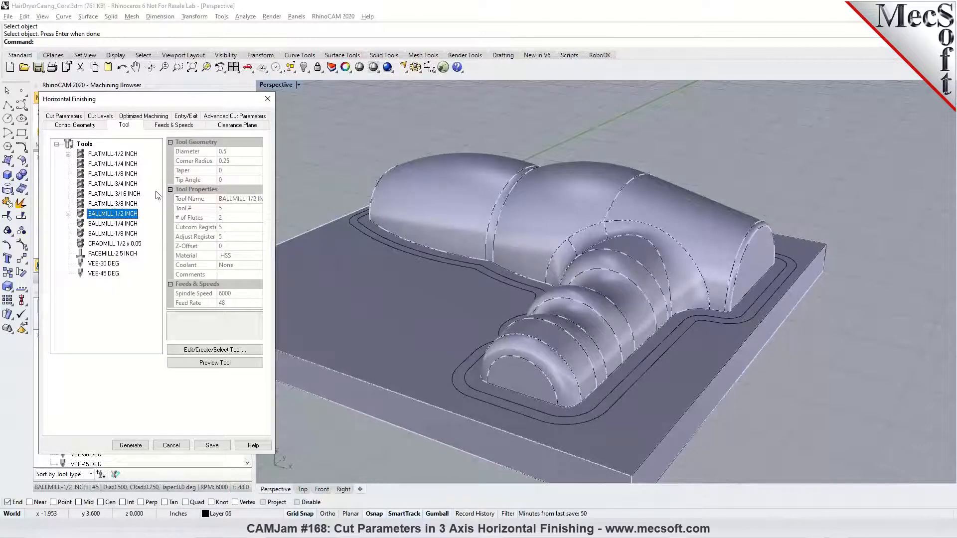
click(89, 226)
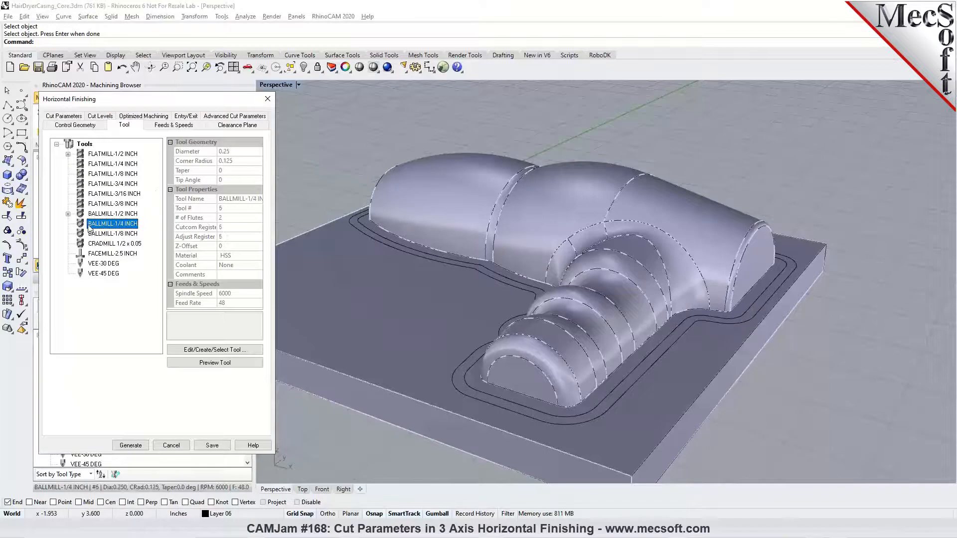
- Review the operation's feeds, clearance and cut parameters, then enable the bottom cut level from the base block's upper corner and set it to -1.74
click(158, 128)
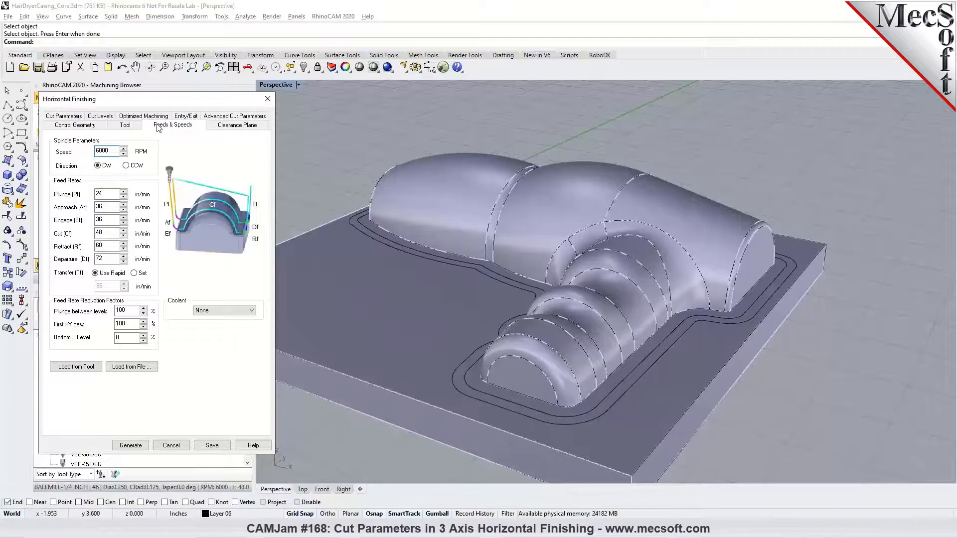
click(226, 127)
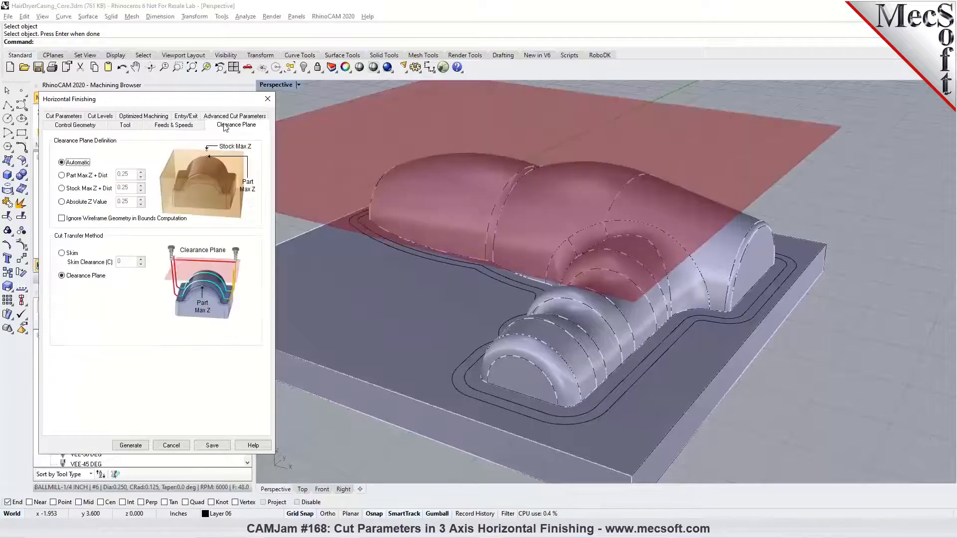
click(65, 116)
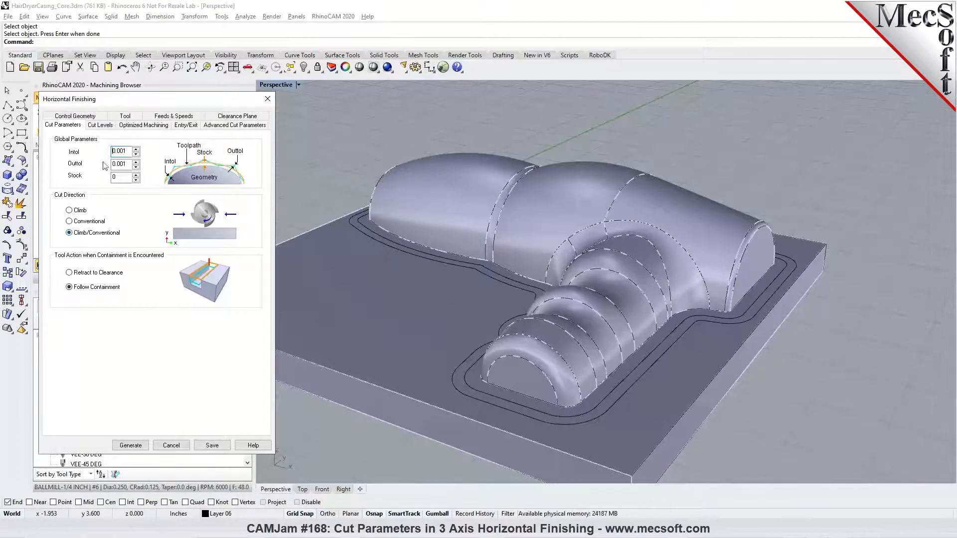
click(102, 125)
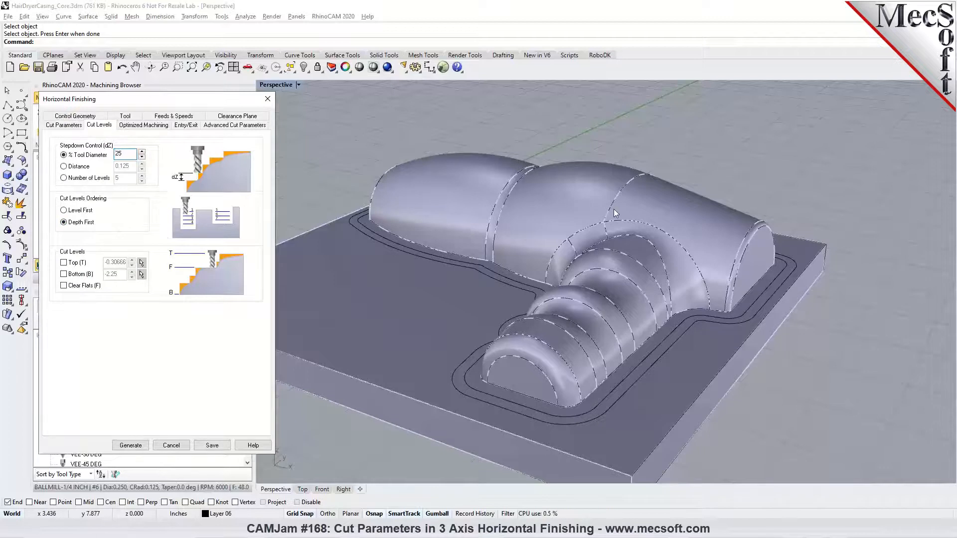
scroll(614, 200, down, 1)
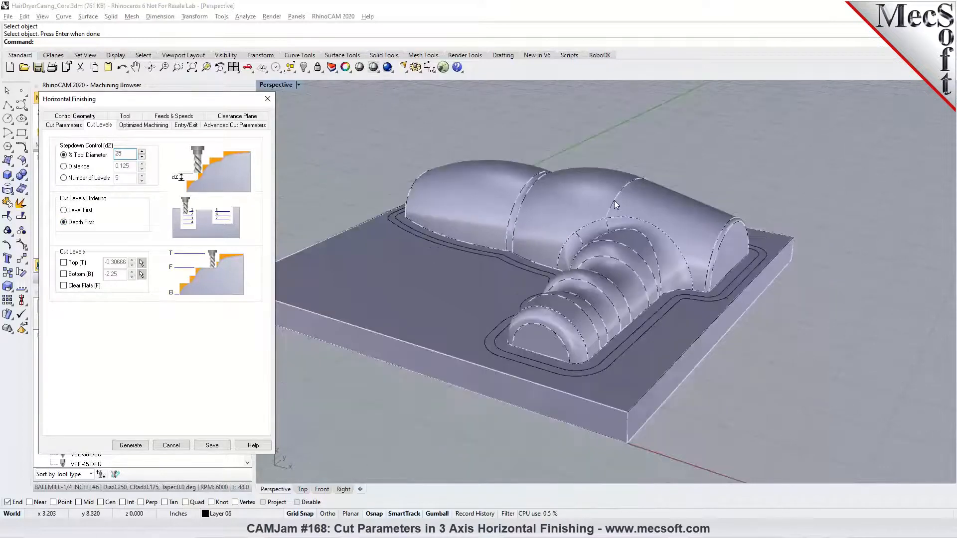
double_click(120, 155)
click(72, 275)
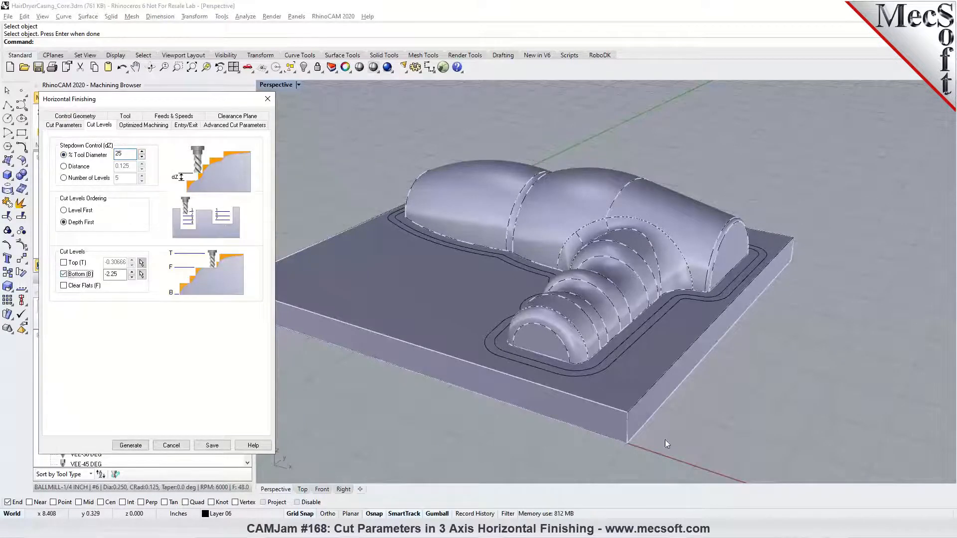
click(141, 275)
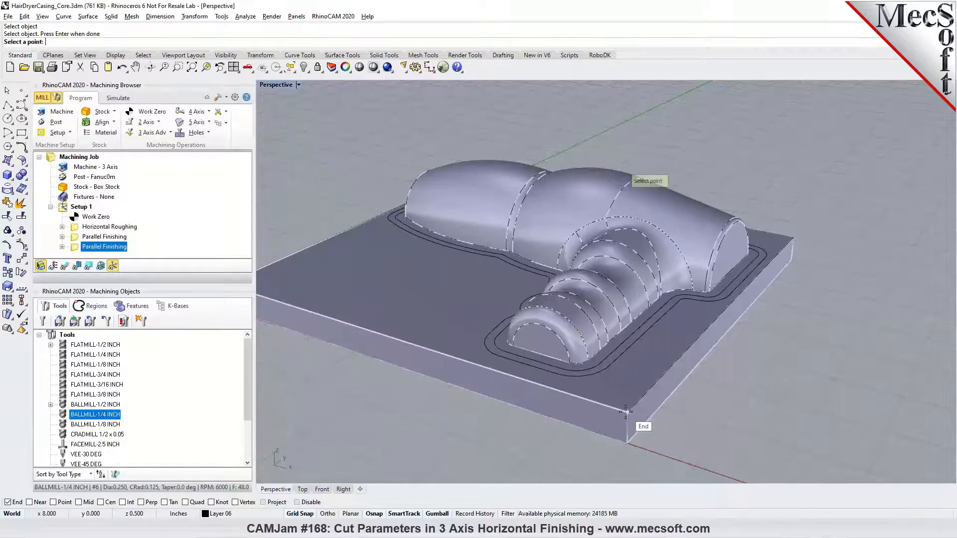
click(626, 412)
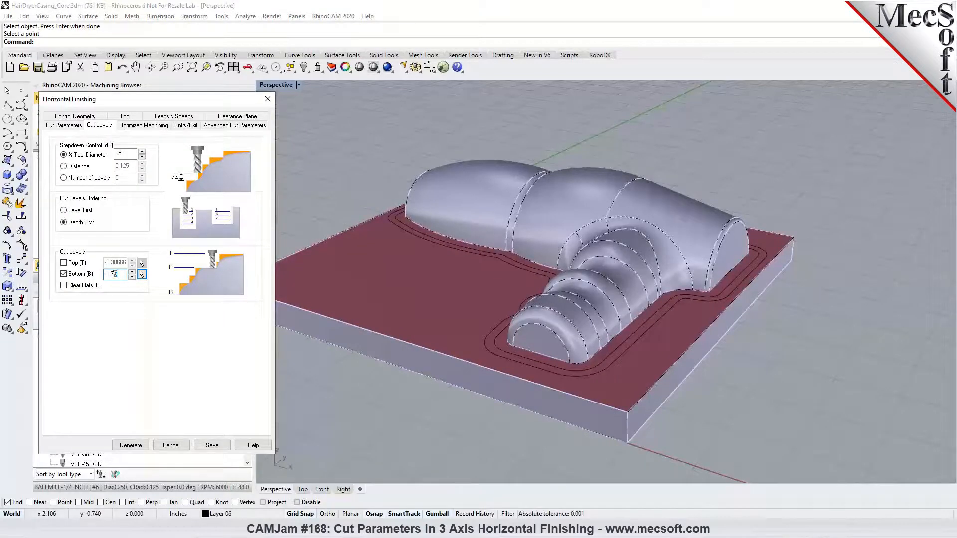
text(4)
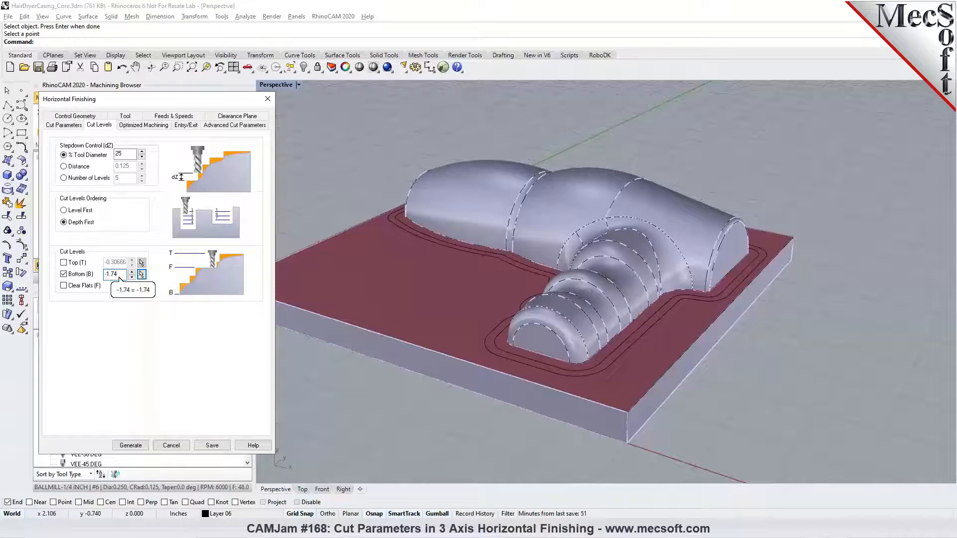
- Generate the Horizontal Finishing toolpath and show it on the part
click(130, 445)
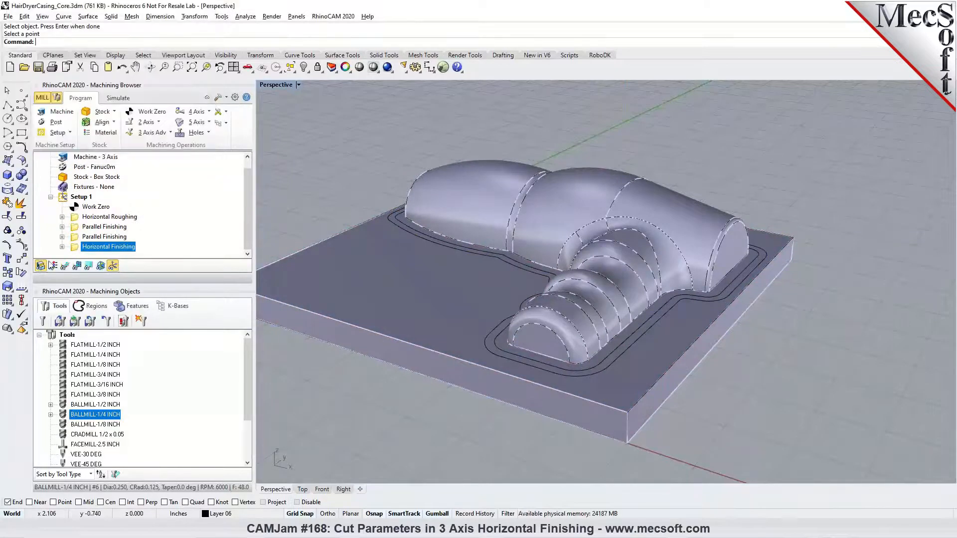
click(64, 265)
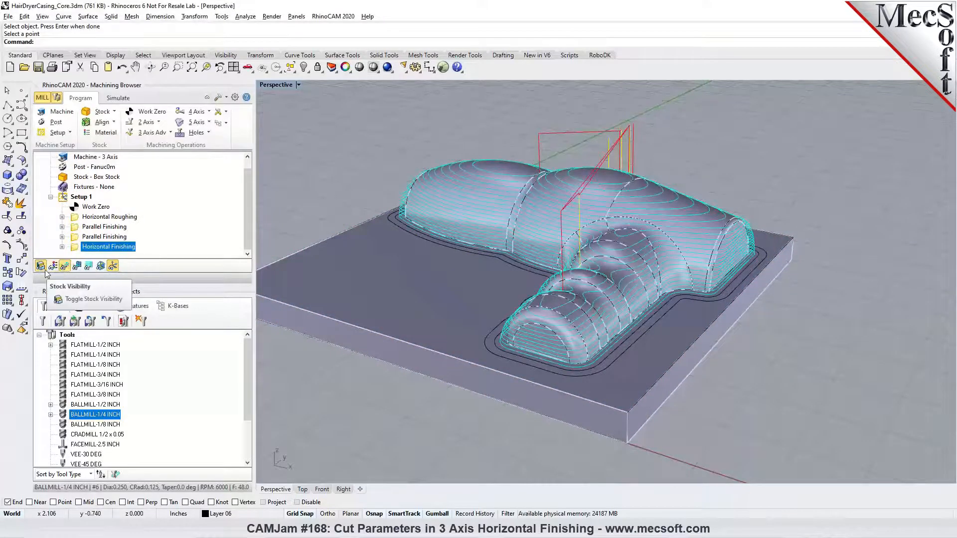
mouse_move(679, 279)
right_down()
mouse_move(713, 301)
mouse_move(790, 308)
mouse_move(690, 287)
mouse_move(678, 269)
right_up()
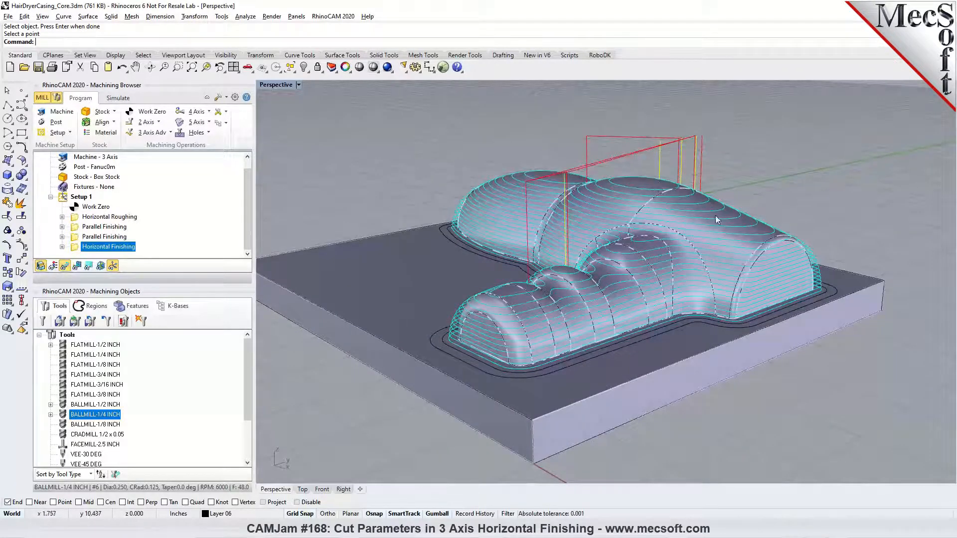
- Examine the generated toolpath one Z level at a time, from level 1 to level 10
click(88, 266)
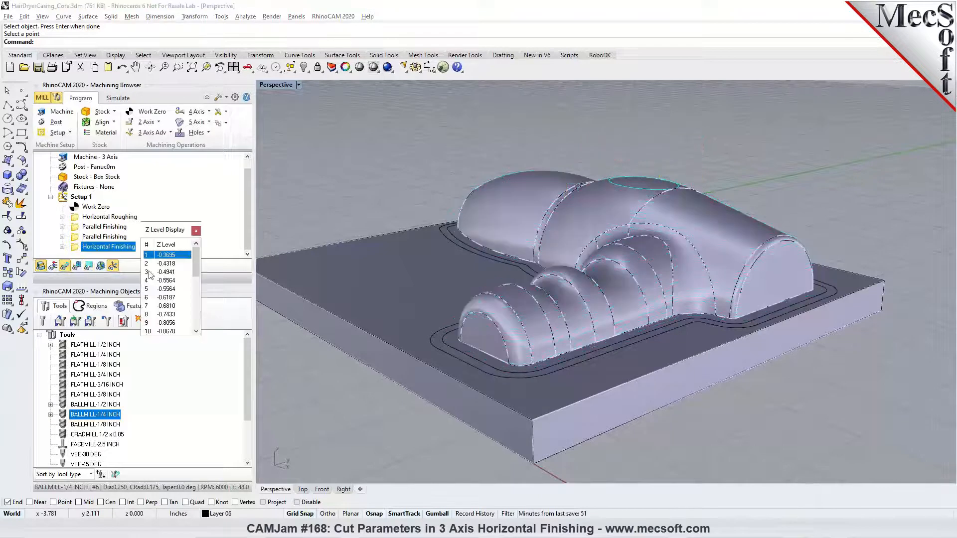
click(174, 264)
key(Down)
key(Down)
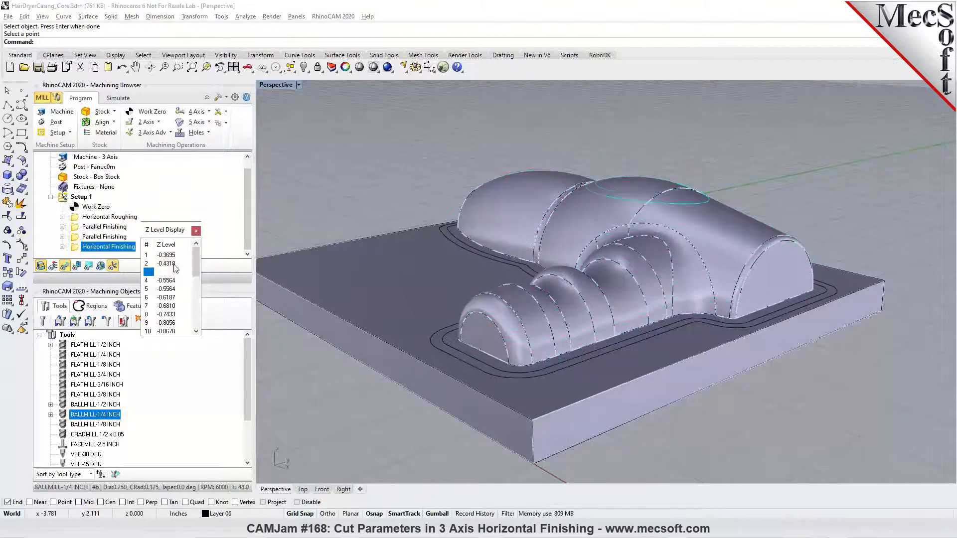
key(Down)
key(Down)
key(Down)
key(Down)
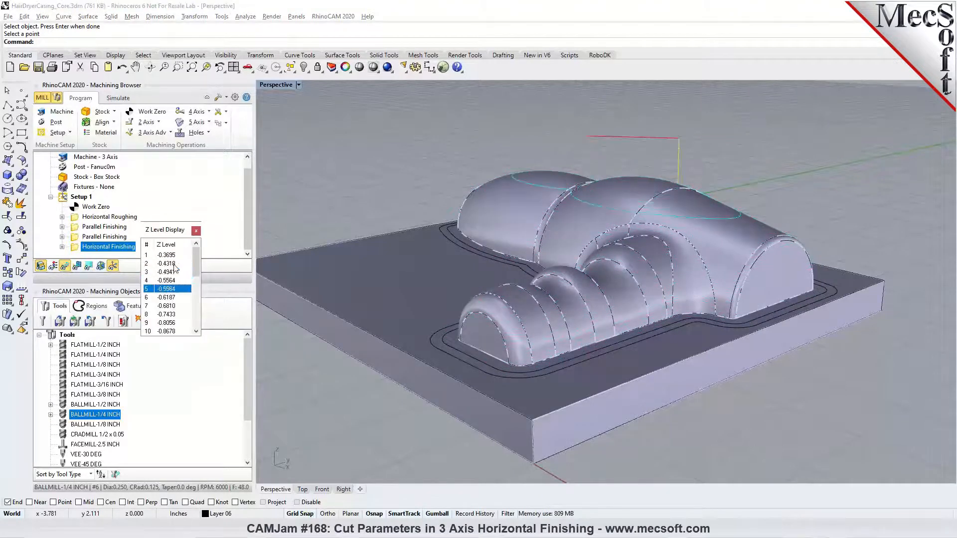
key(Down)
key(Down)
key(Down)
key(Down)
key(Down)
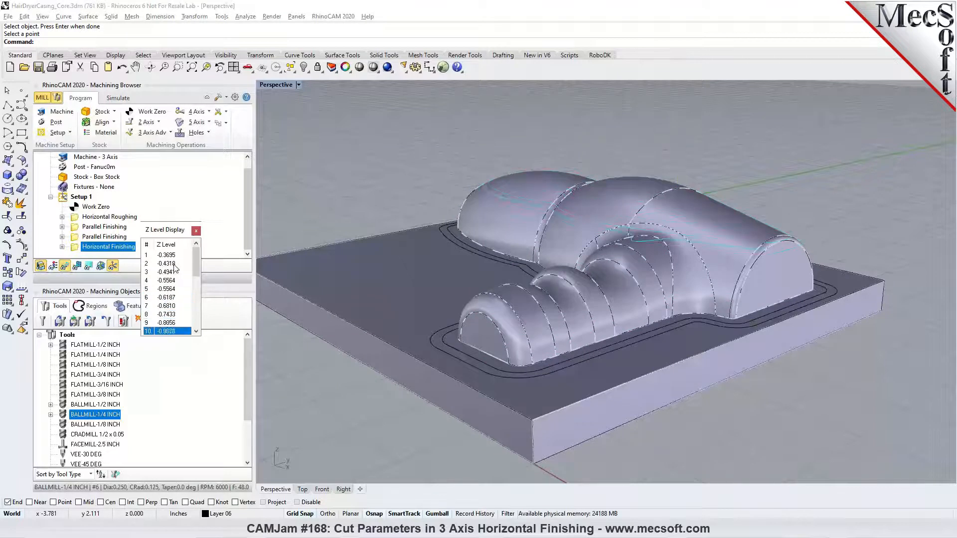
click(196, 231)
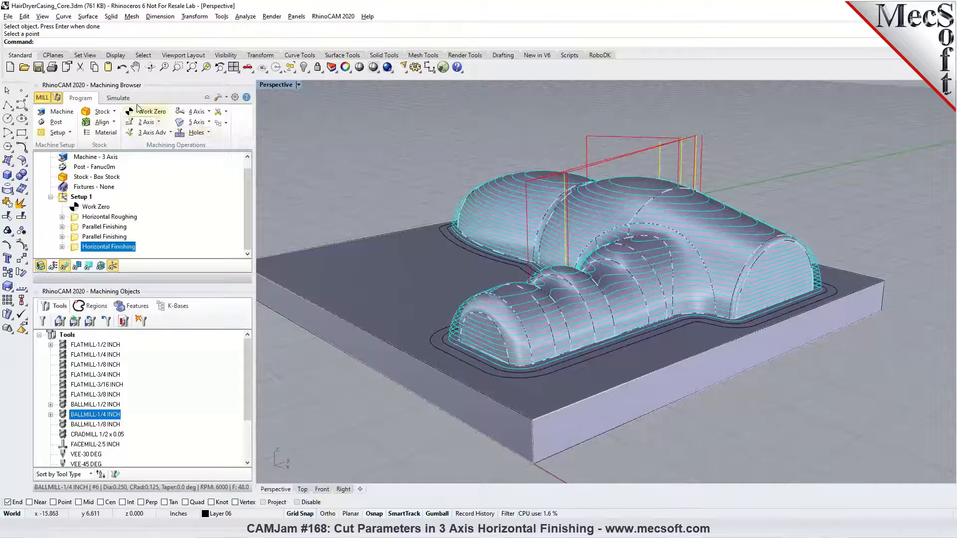
- Simulate the Horizontal Finishing cut and hide the toolpath to inspect the machined stock surface
click(118, 98)
click(120, 123)
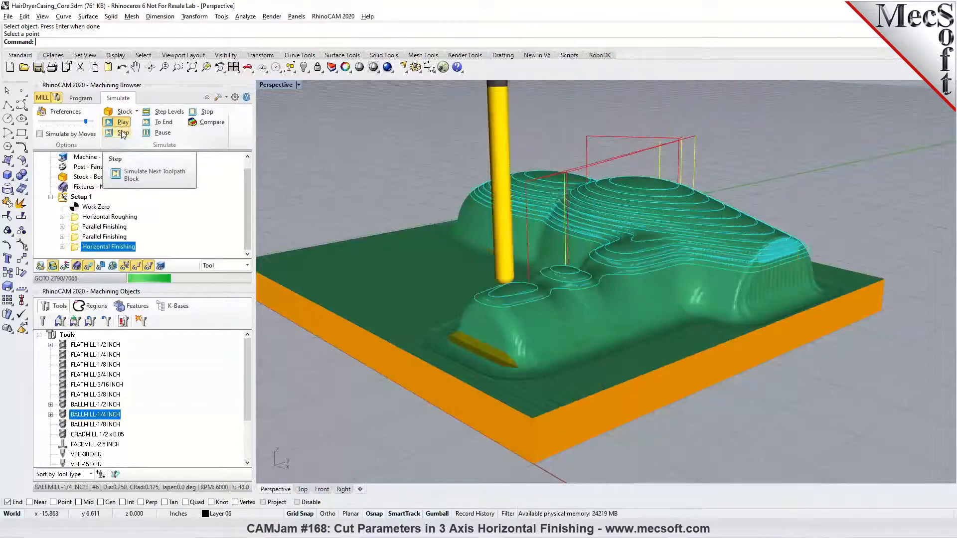
scroll(743, 260, up, 2)
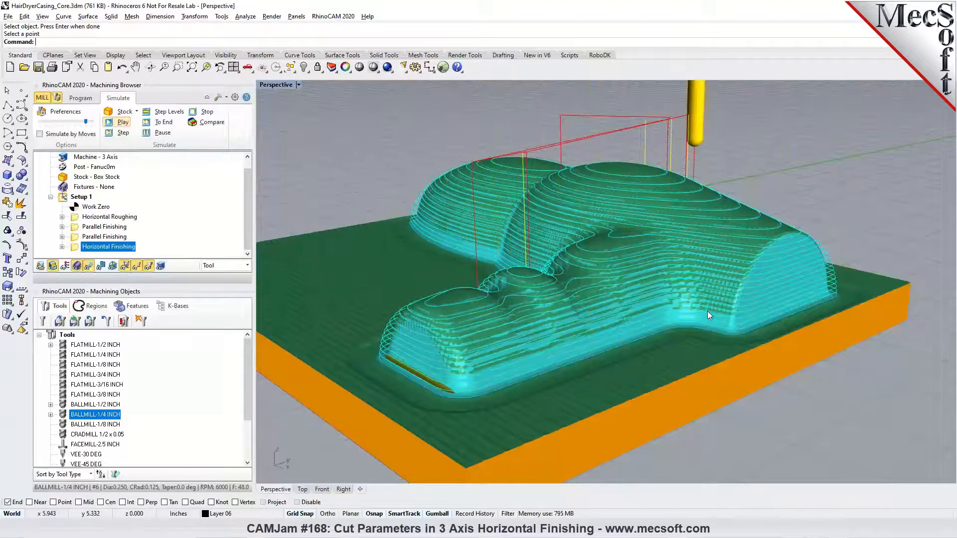
click(88, 265)
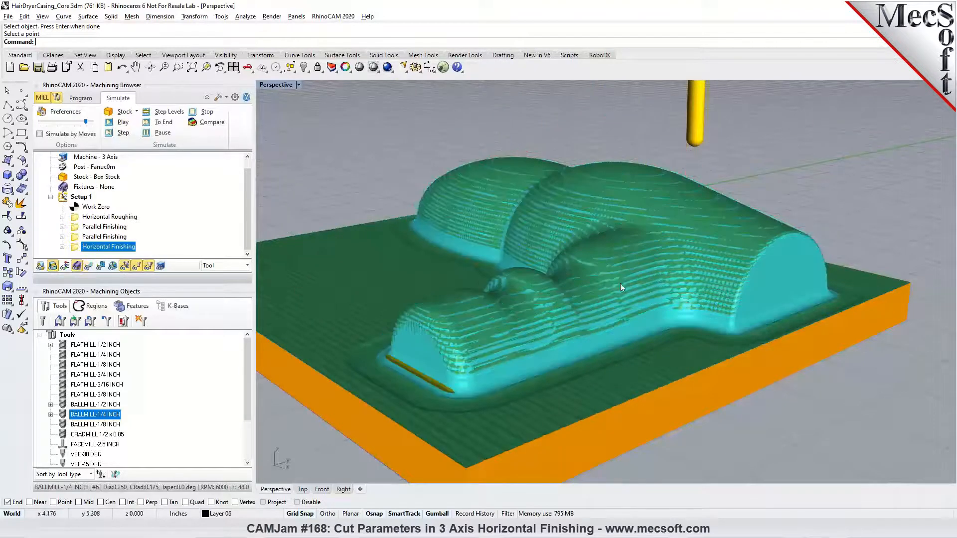
- Set the Horizontal Finishing stepdown to 10% of the tool diameter and regenerate the toolpath
double_click(76, 248)
click(102, 123)
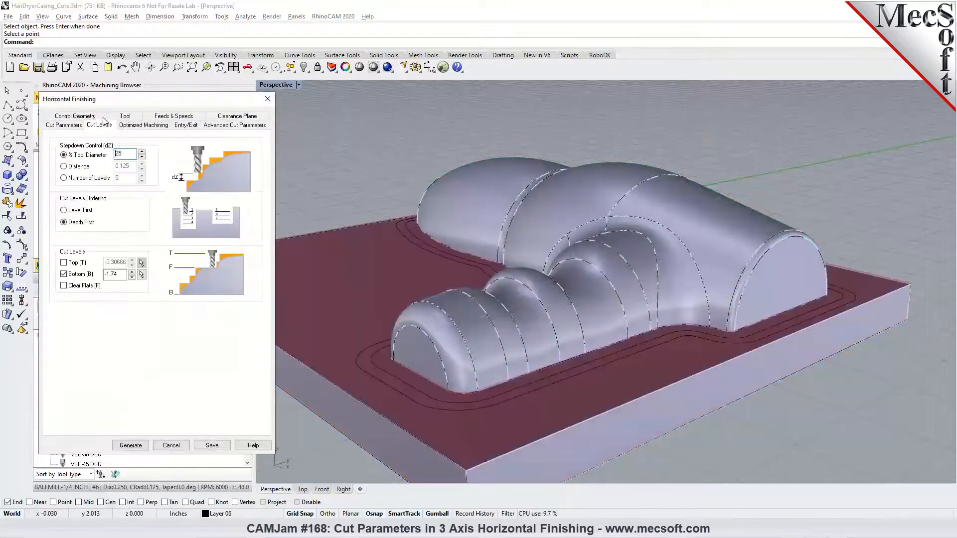
double_click(121, 153)
text(10)
click(132, 445)
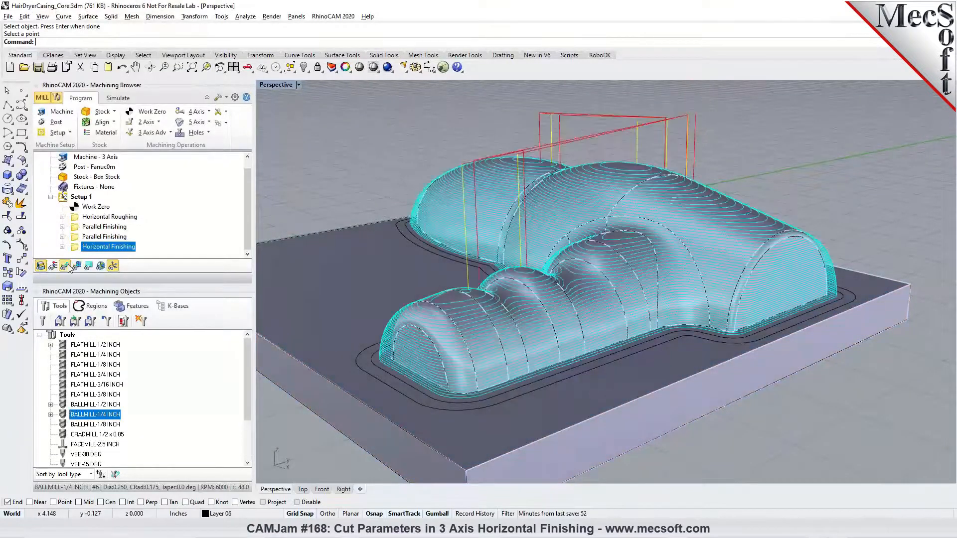
- Enable the top cut level in Horizontal Finishing, lower it to -0.906665, and regenerate the toolpath
scroll(713, 282, up, 4)
scroll(645, 272, up, 2)
scroll(640, 299, down, 4)
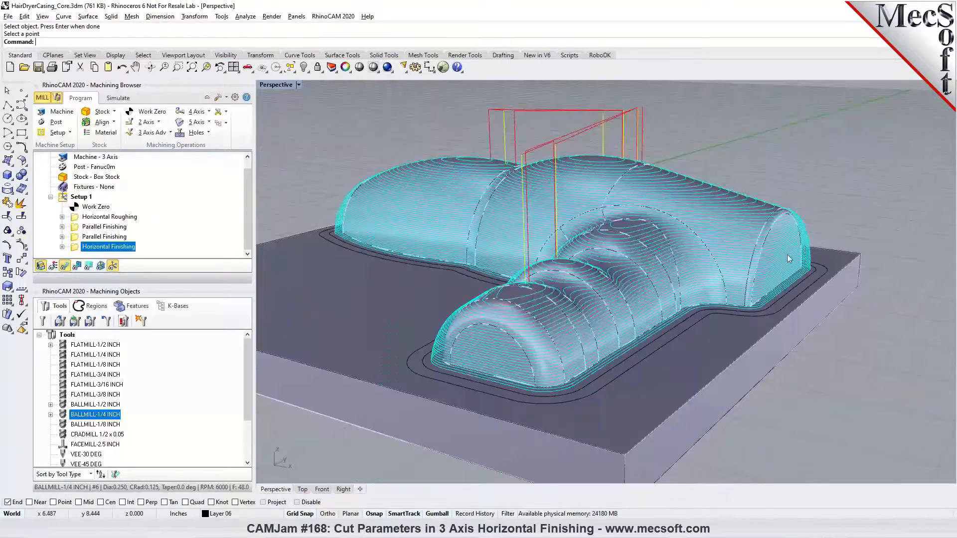
scroll(627, 323, up, 2)
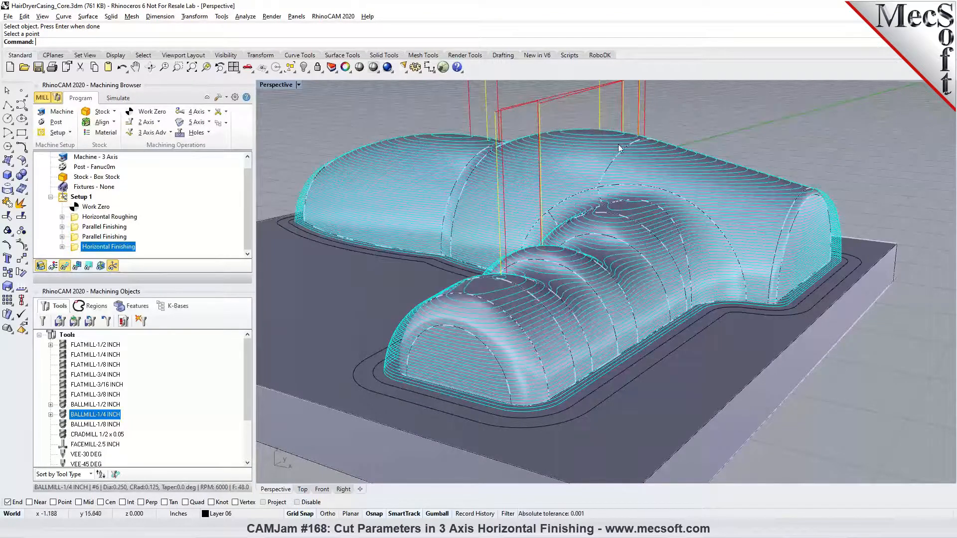
double_click(74, 250)
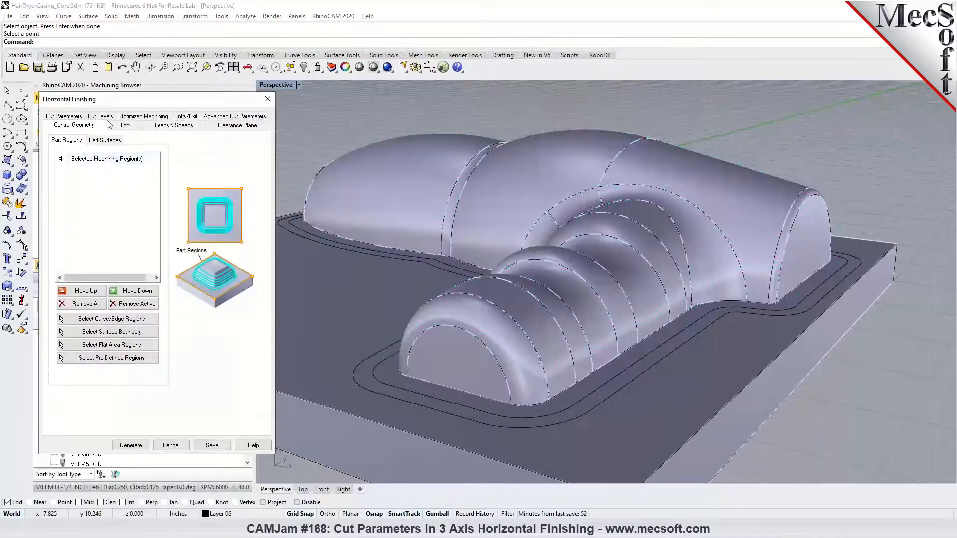
click(108, 119)
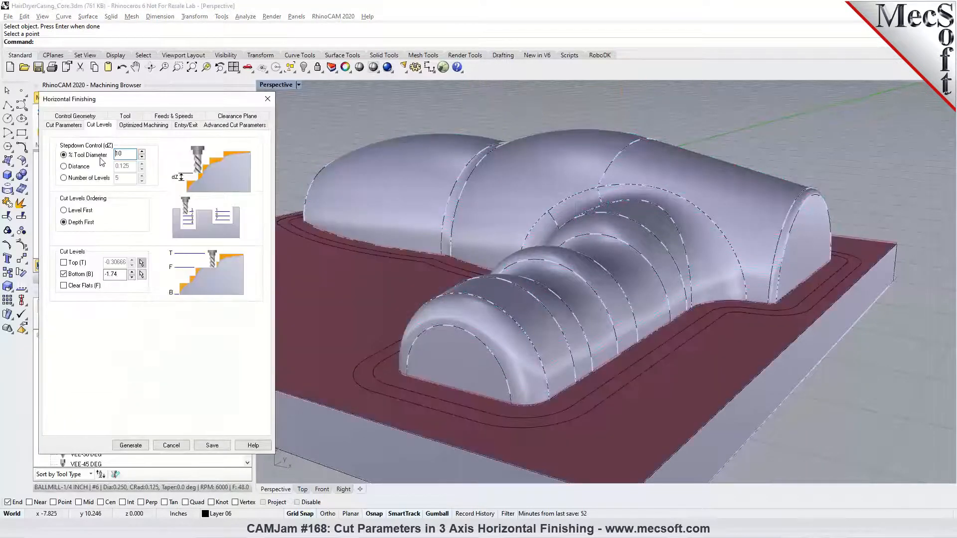
click(67, 264)
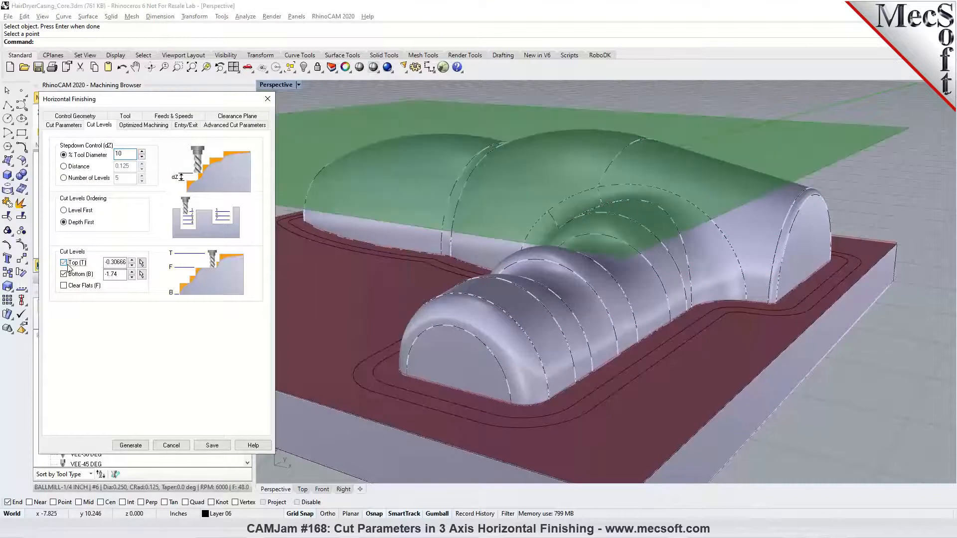
click(133, 265)
click(133, 265)
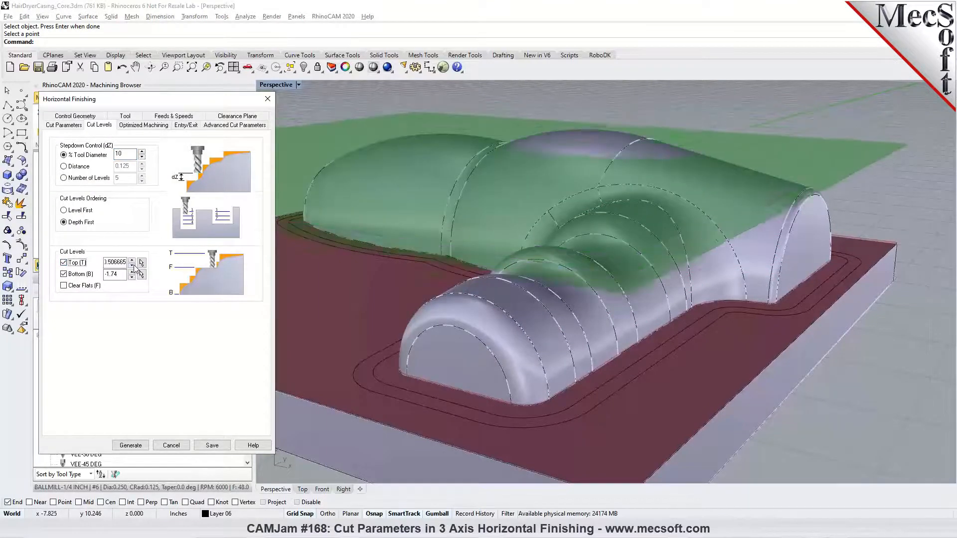
click(134, 266)
click(134, 265)
click(134, 265)
click(134, 265)
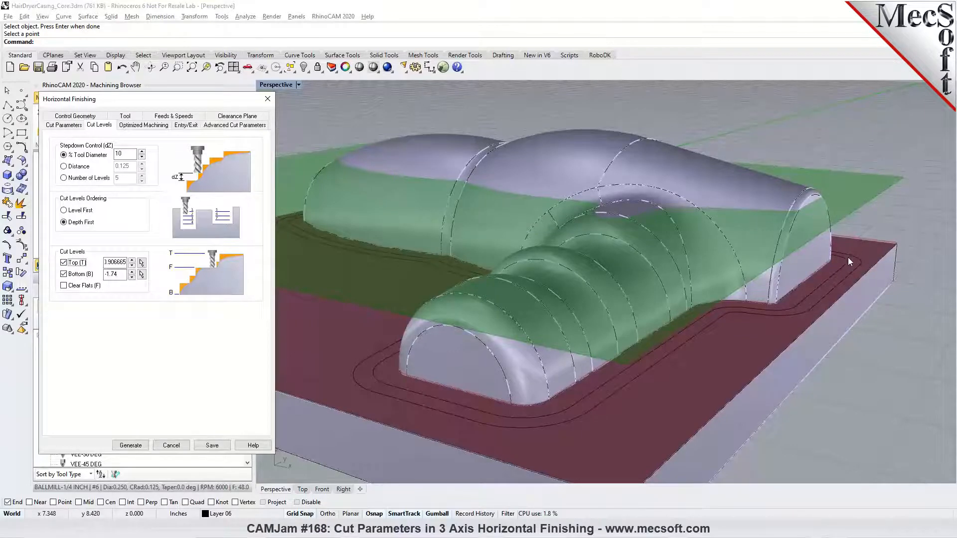
click(121, 445)
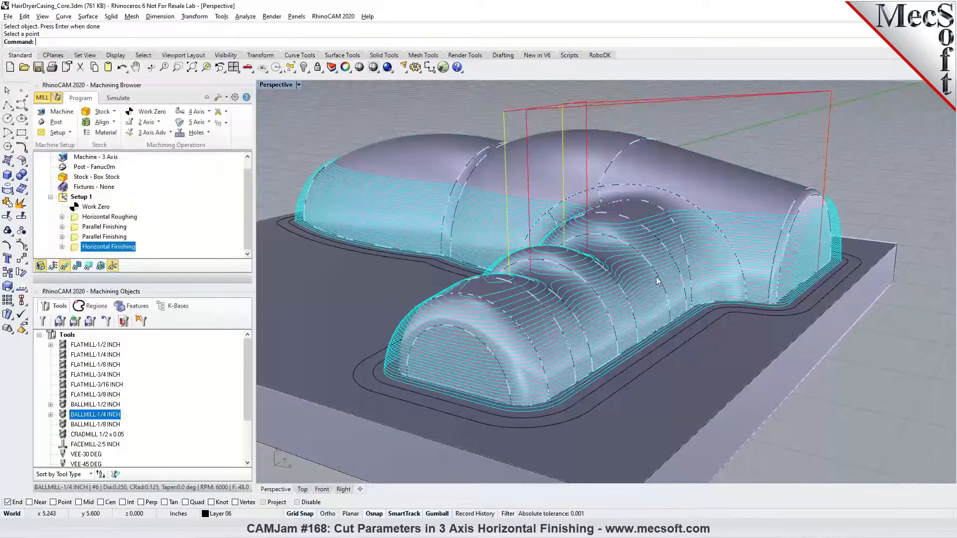
- Simulate the Horizontal Finishing cut with the toolpath hidden, run it to the end, and inspect the machined stock surface
click(119, 98)
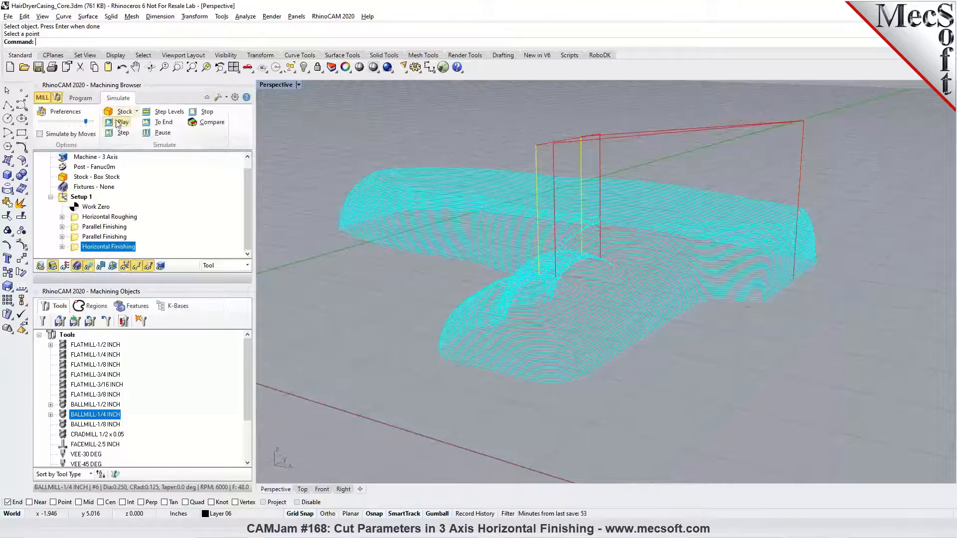
click(118, 122)
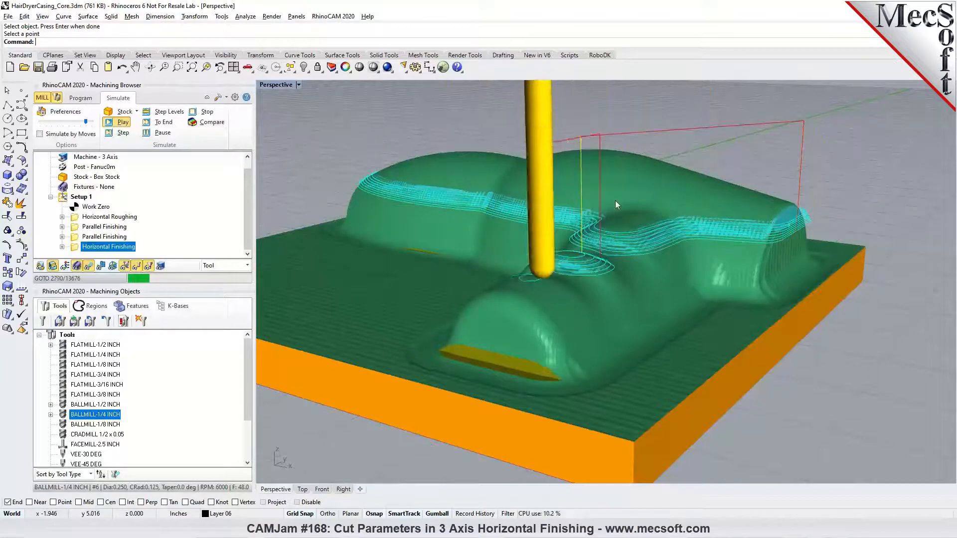
click(88, 266)
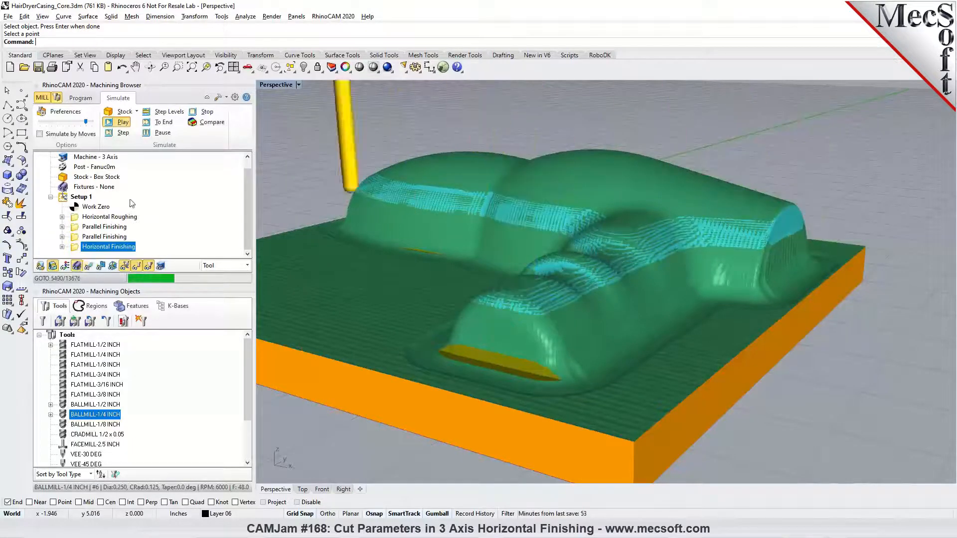
click(152, 124)
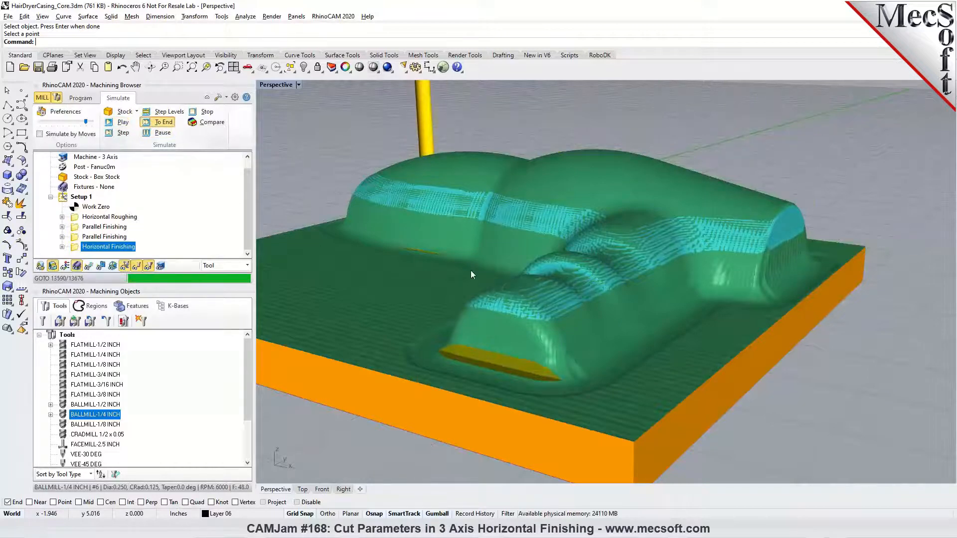
scroll(699, 303, up, 2)
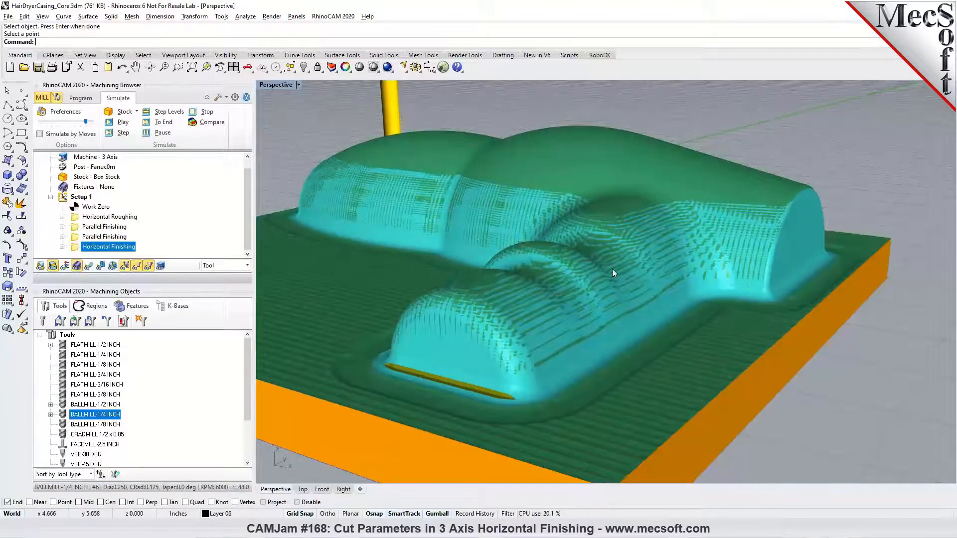
scroll(628, 263, down, 2)
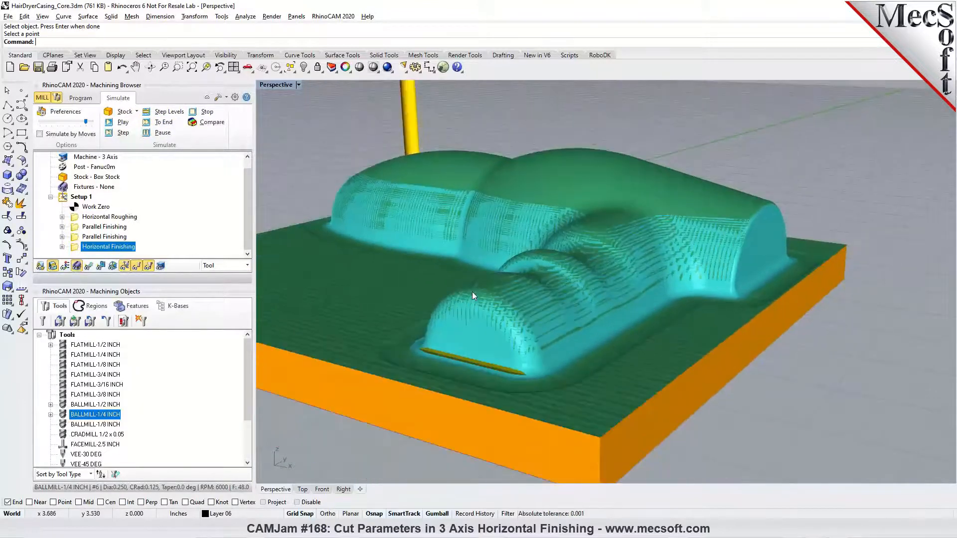
- Review the cut parameters of the Horizontal Finishing operation and close its settings without saving changes
click(81, 98)
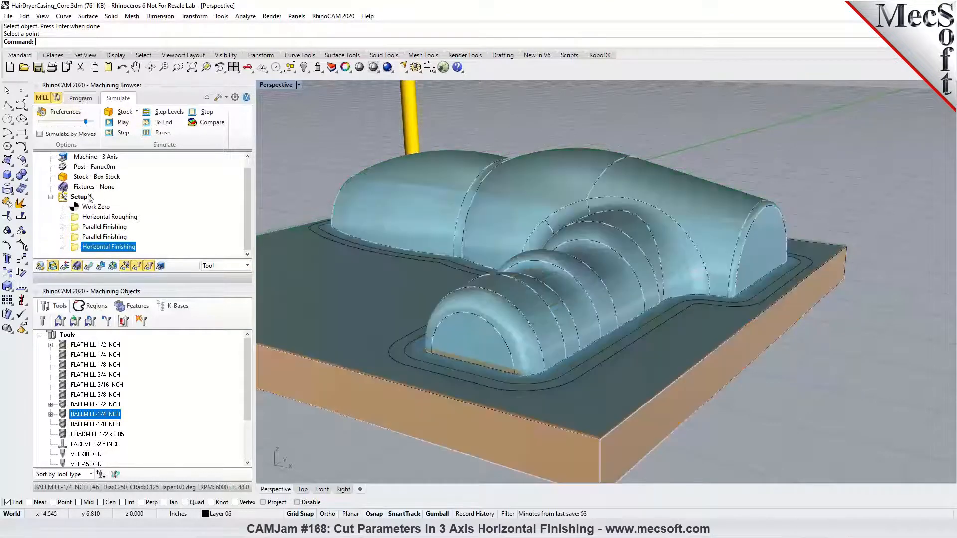
double_click(78, 247)
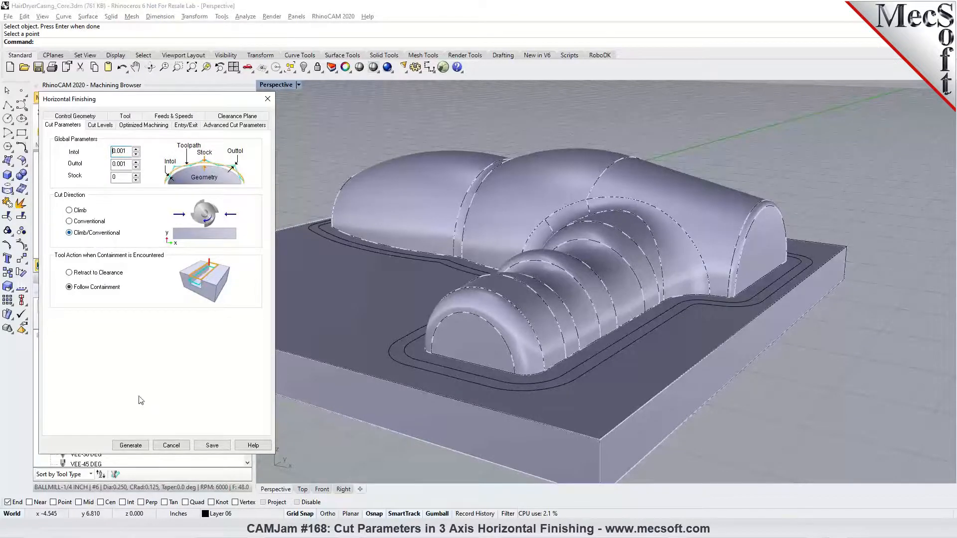
click(168, 446)
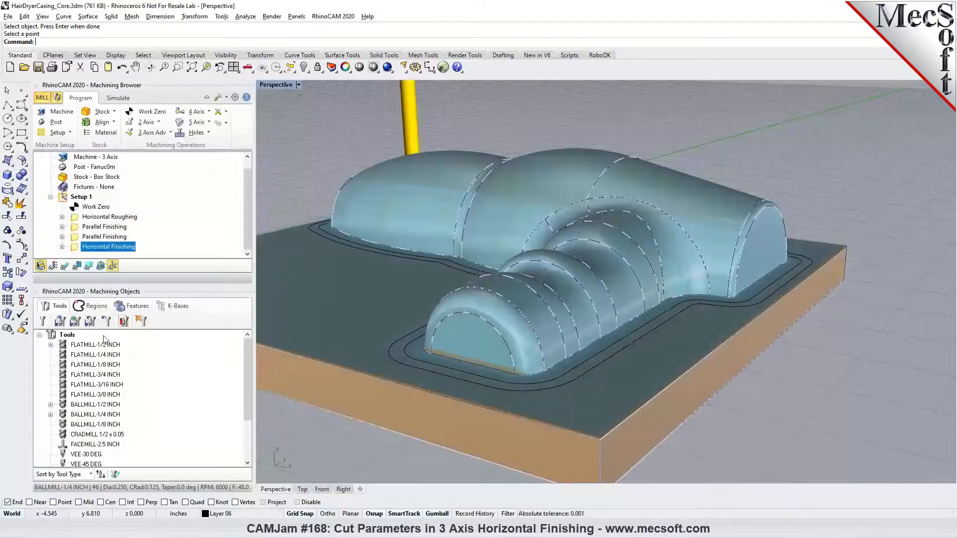
- Show the Horizontal Finishing toolpath and examine it one Z level at a time, from level 1 to level 6
click(64, 266)
click(88, 265)
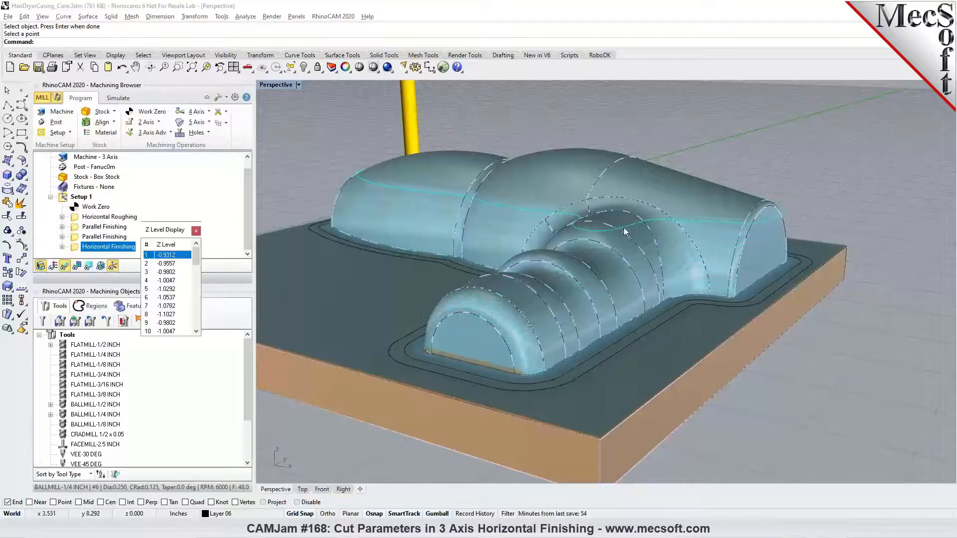
click(166, 264)
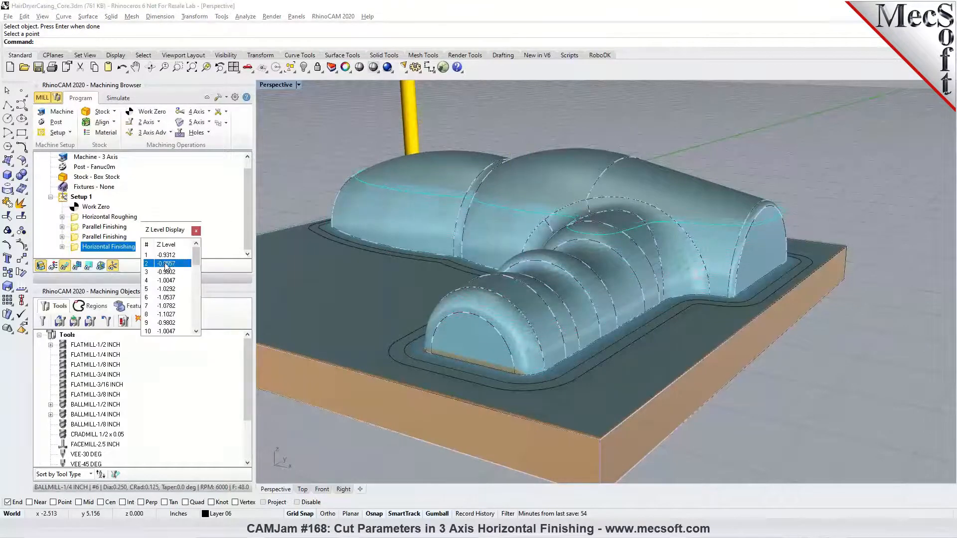
click(169, 273)
click(170, 281)
click(170, 290)
click(173, 297)
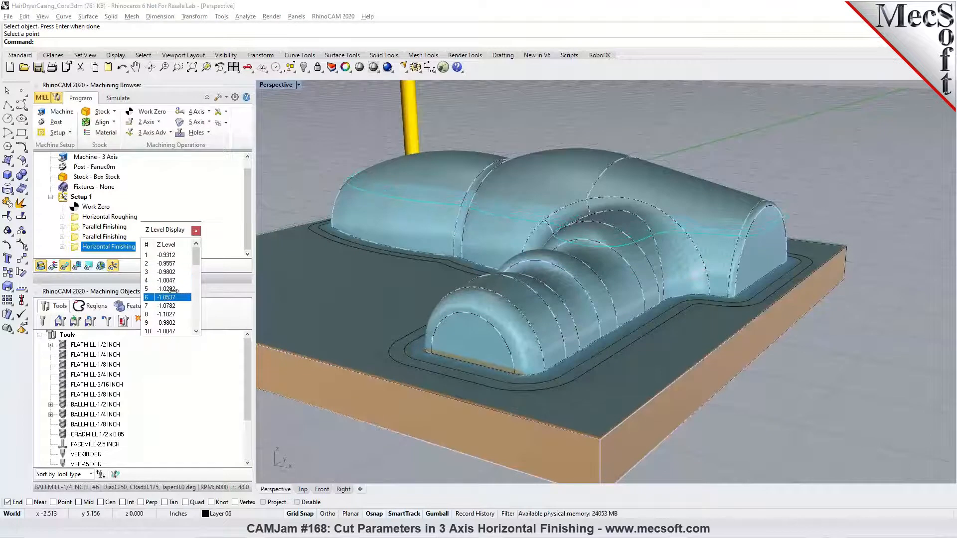
click(198, 231)
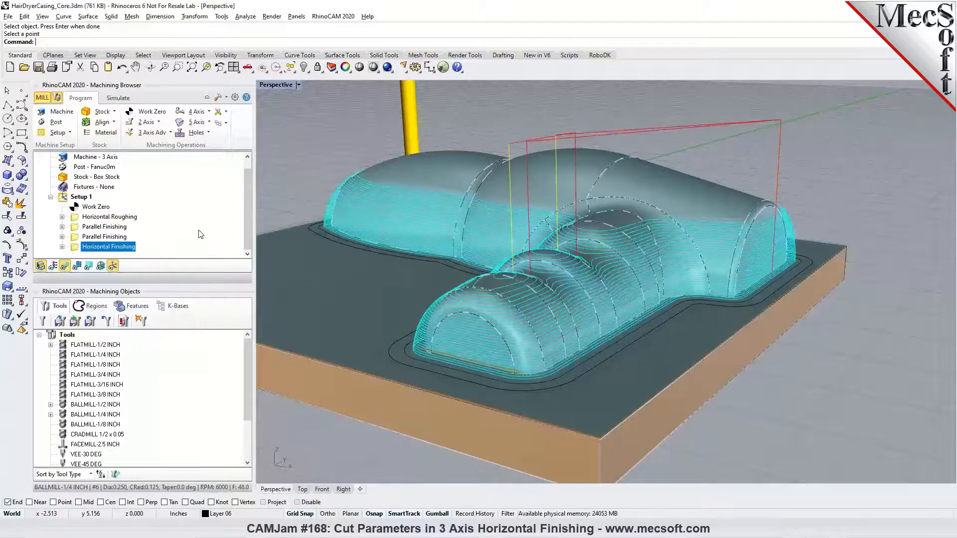
- Set the cut direction of the Horizontal Finishing operation to Climb
double_click(74, 253)
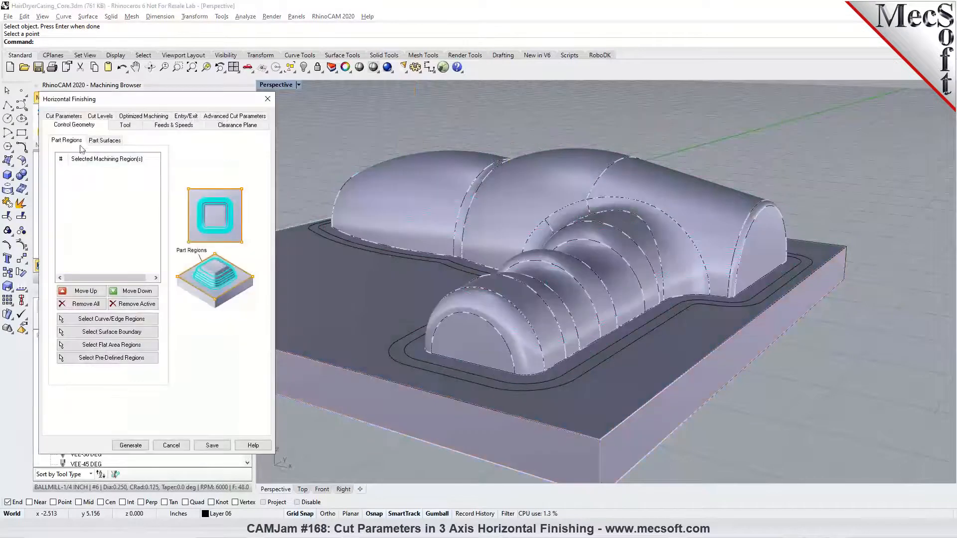
click(74, 117)
click(76, 212)
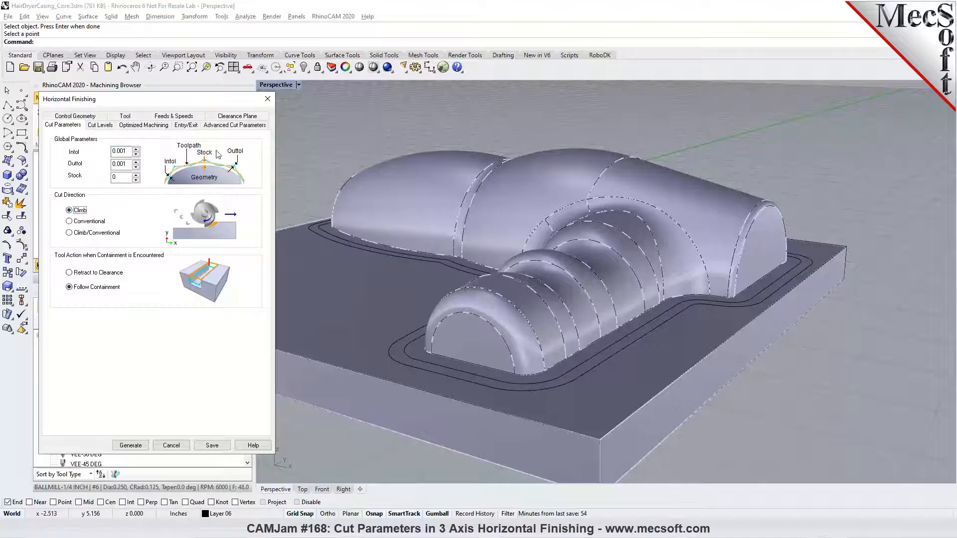
- Enable arc fitting in Horizontal Finishing with a fitting tolerance of 0.002 and regenerate the toolpath
click(222, 126)
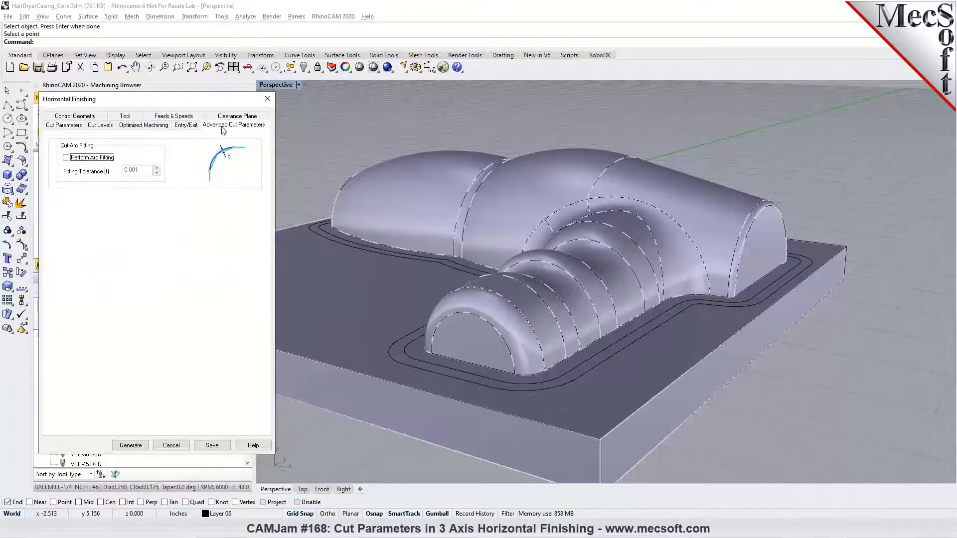
drag(134, 169, 139, 169)
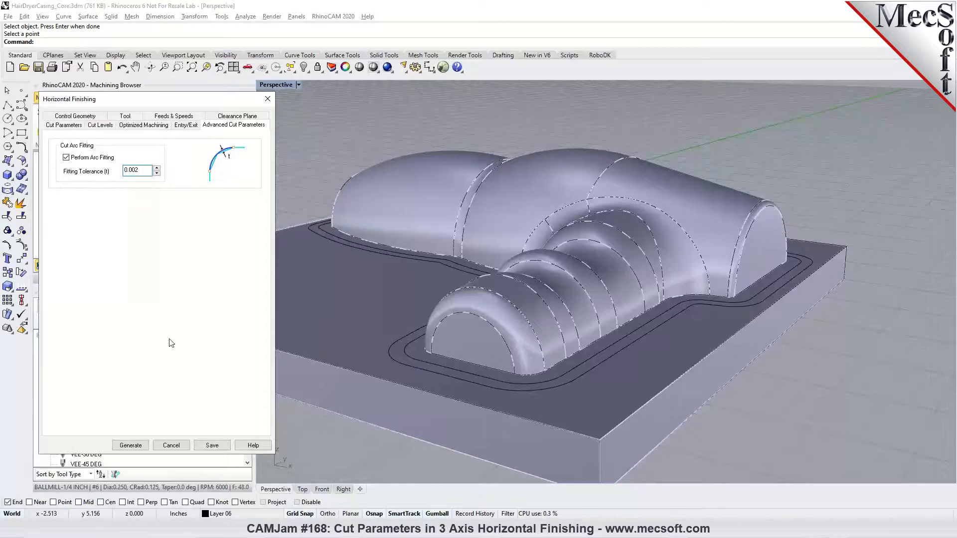
click(135, 446)
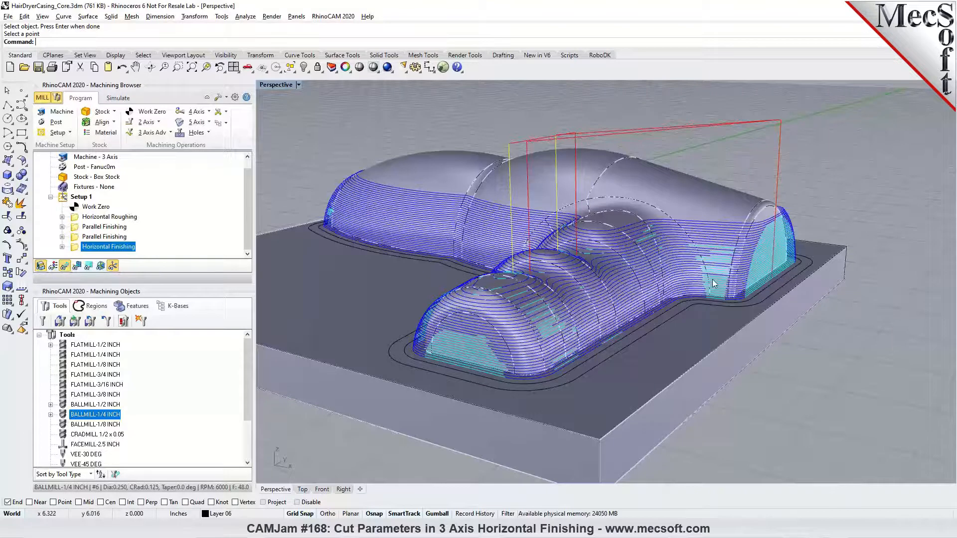
- Simulate the arc-fitted Horizontal Finishing toolpath on the stock
click(117, 98)
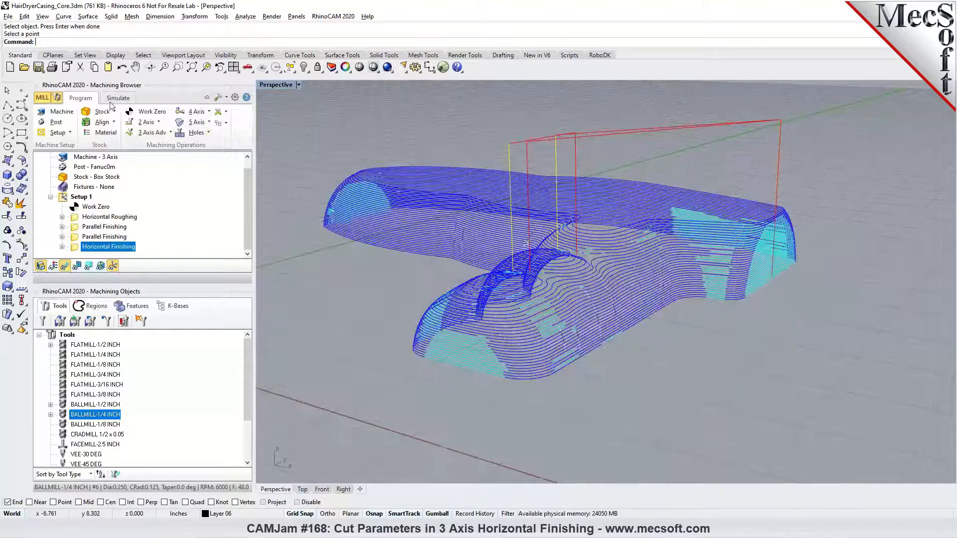
click(108, 122)
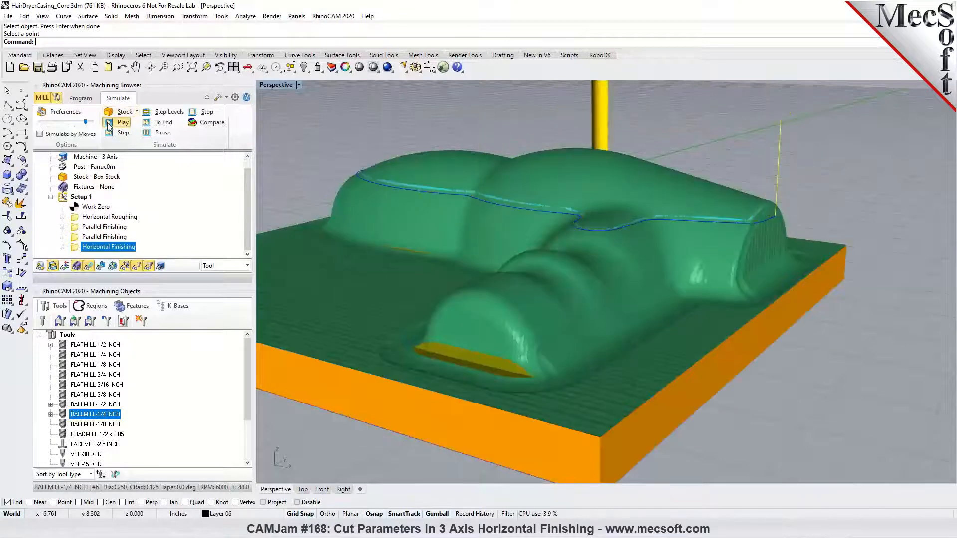